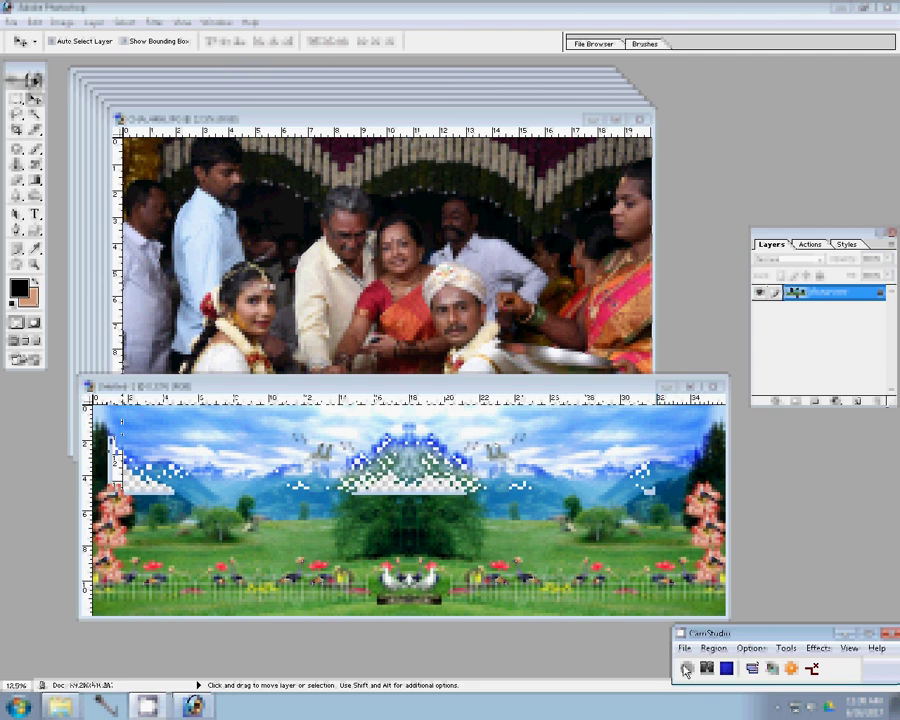
Resize the first ceremony photo, place it on the panoramic page, and close it without saving.
key(ctrl+alt+i)
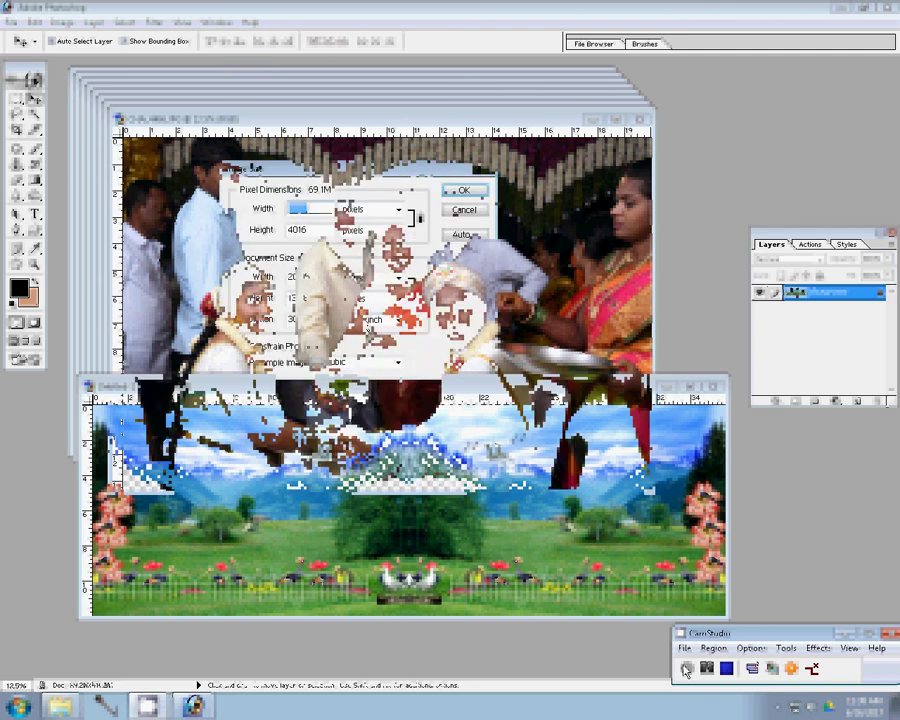
click(463, 190)
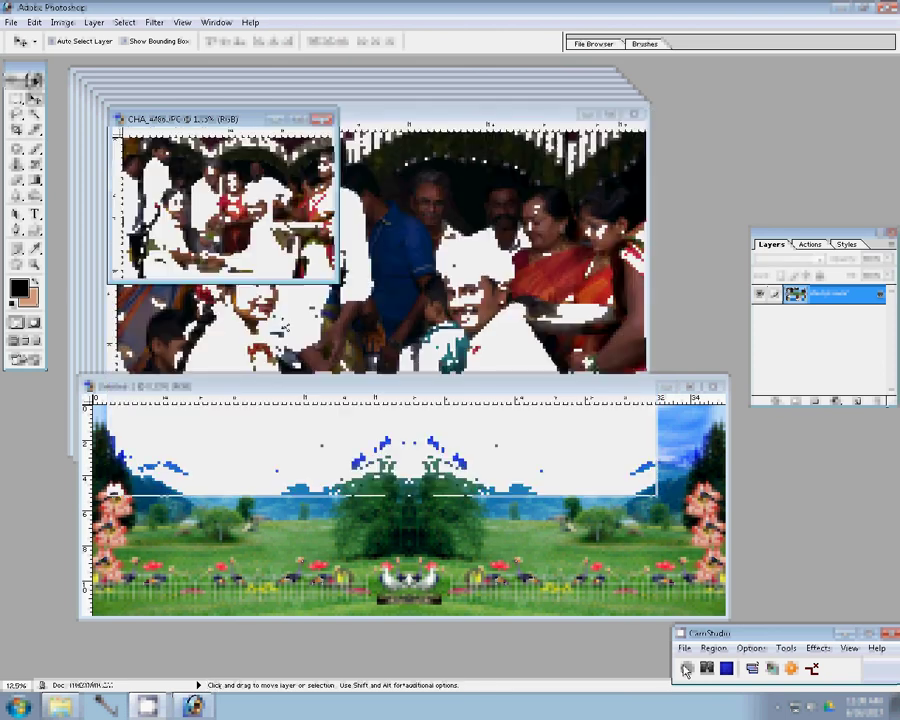
drag(265, 244, 640, 543)
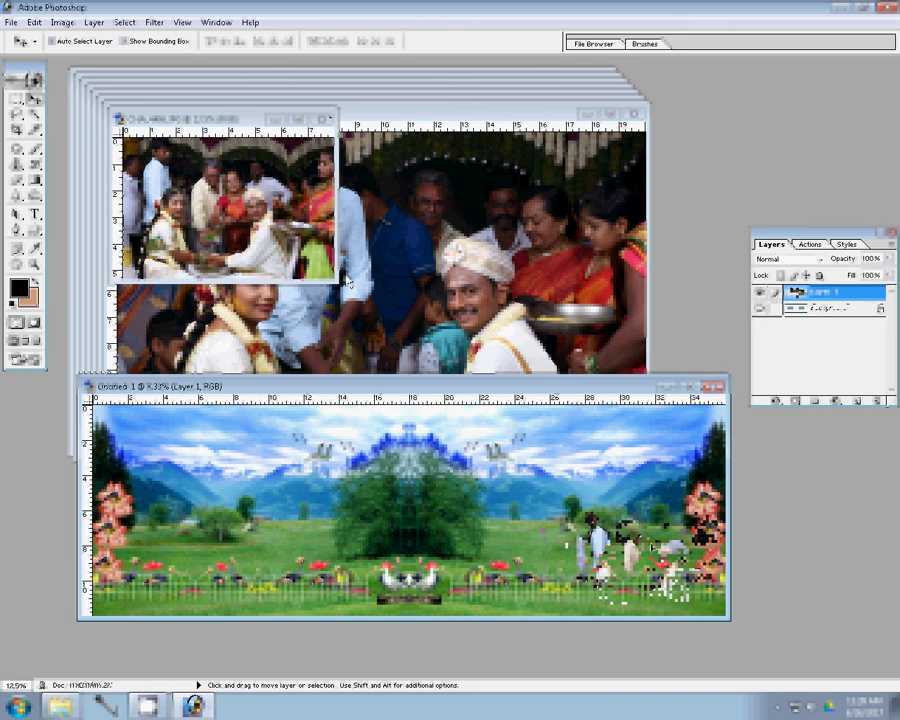
key(ctrl+alt+w)
key(n)
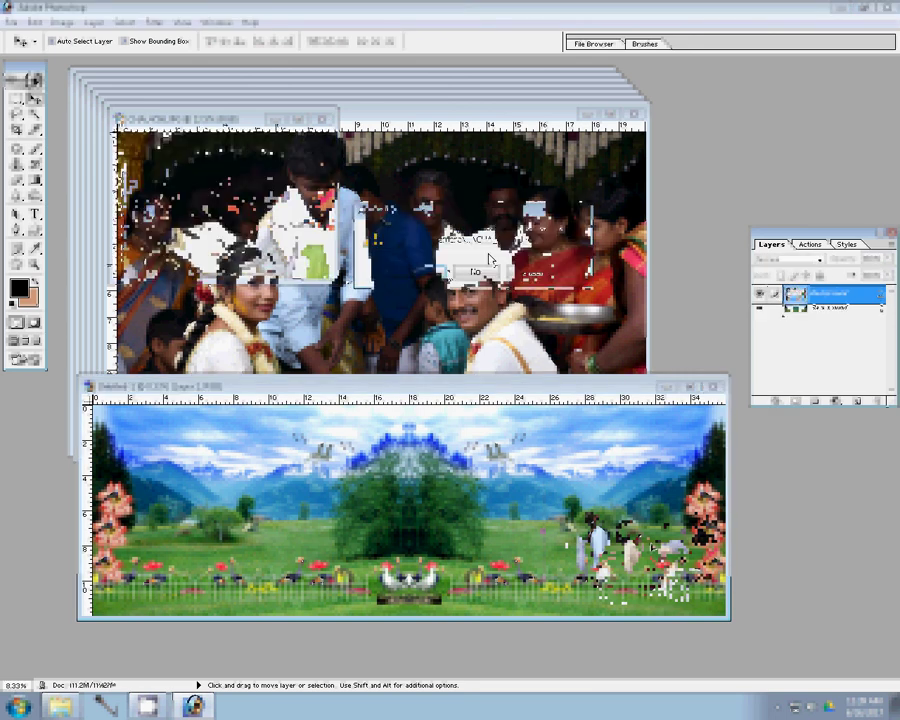
Resize CHA_4485 to 8 inches wide (2400) and place it above the first photo at right.
key(ctrl+alt+i)
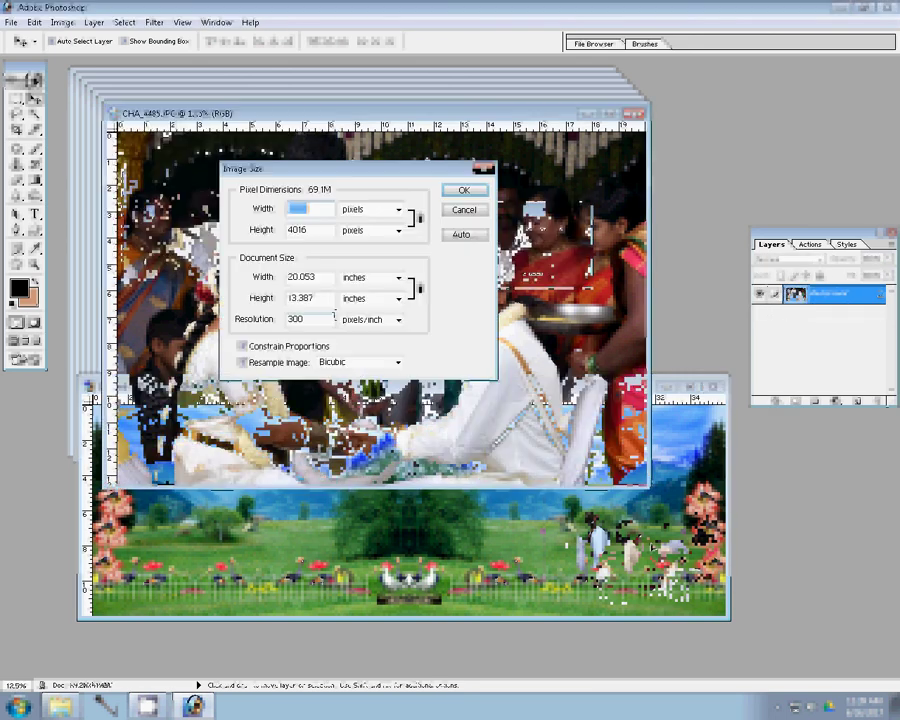
text(2400)
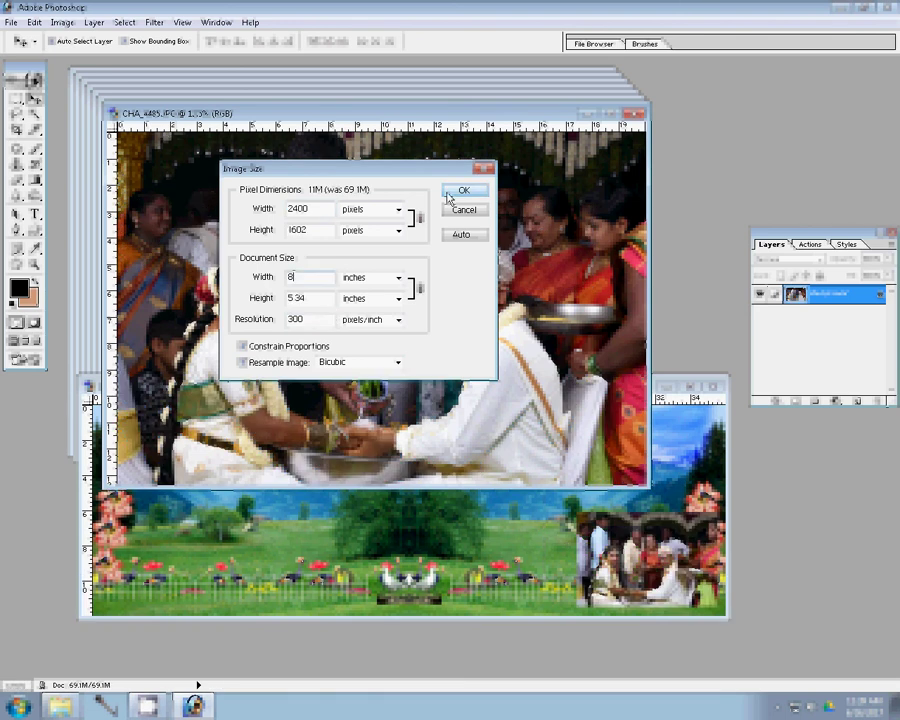
click(462, 190)
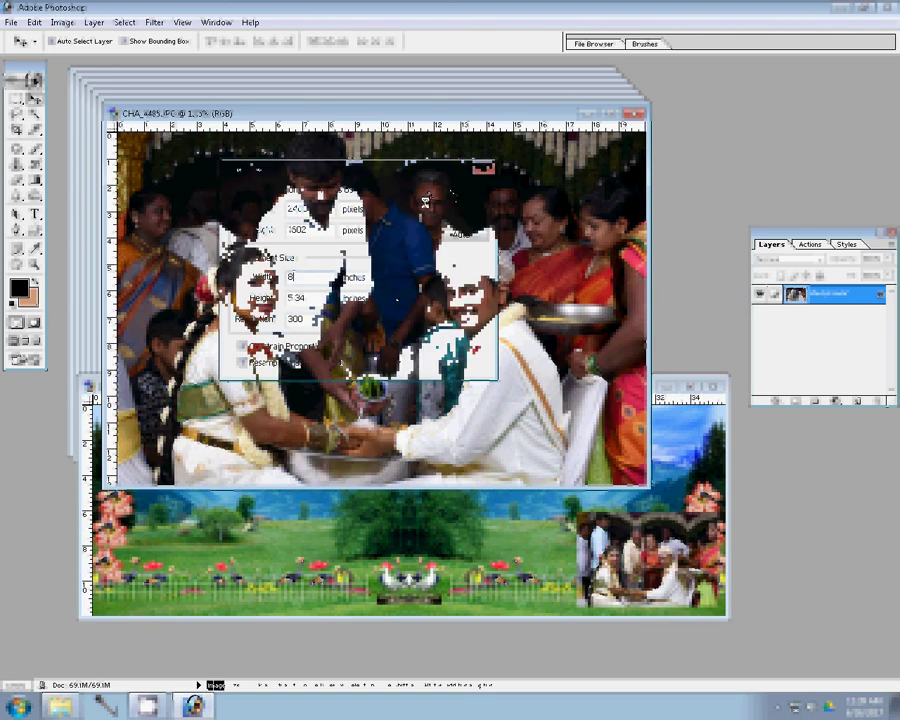
drag(425, 201, 672, 492)
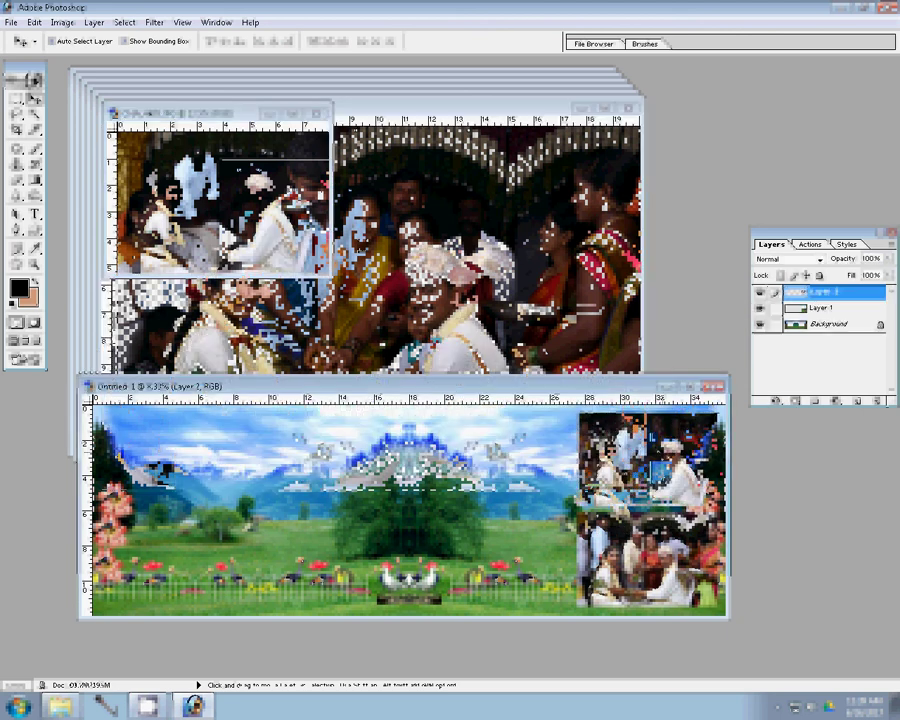
Close CHA_4485 without saving and resize CHA_4484 with a width of 30.
key(ctrl+Tab)
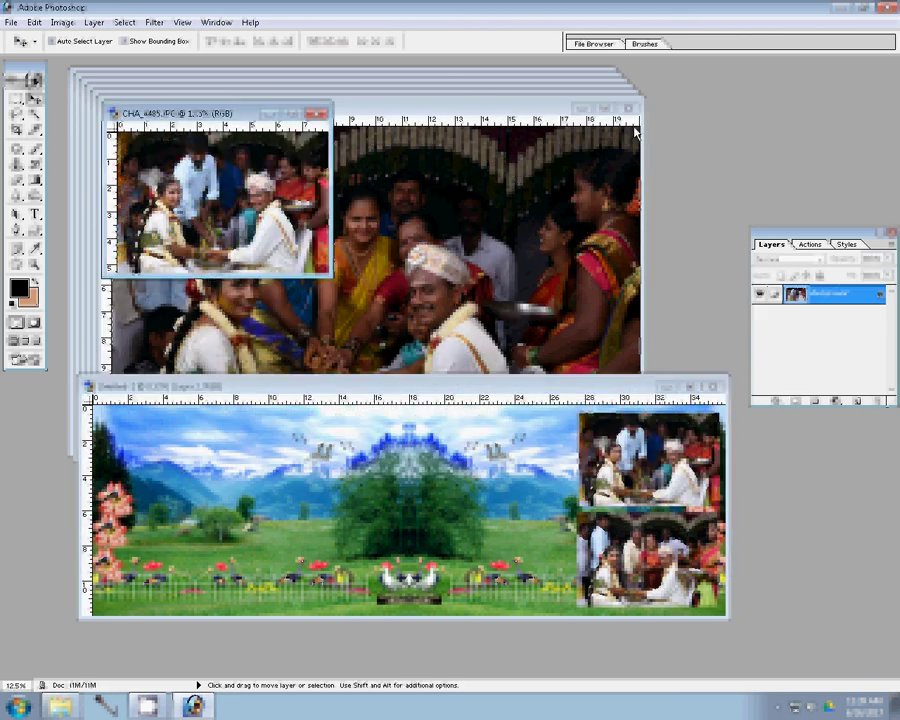
key(ctrl+w)
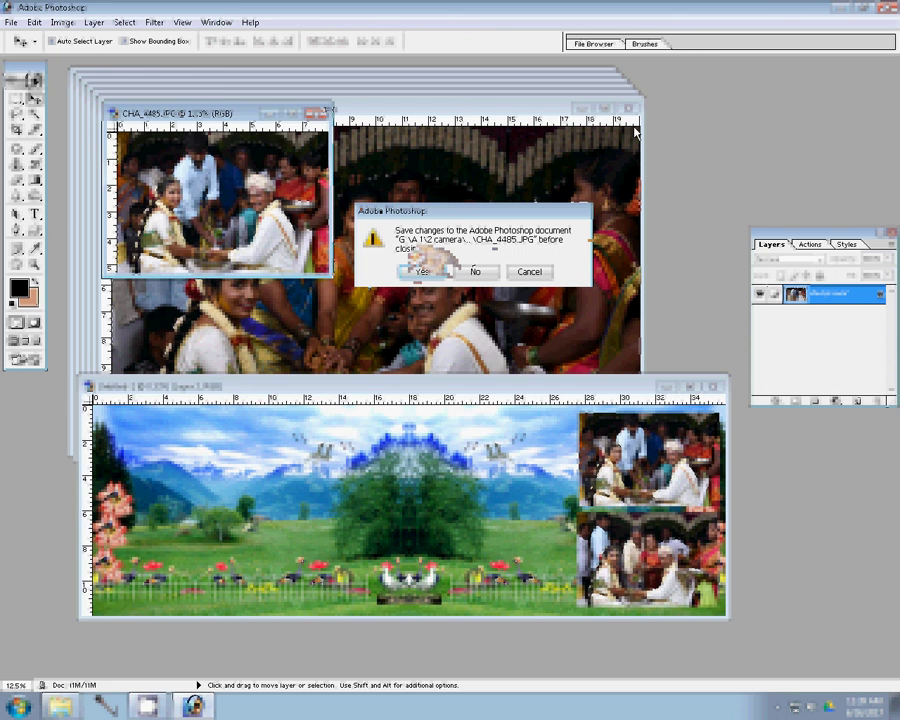
click(422, 271)
key(ctrl+alt+i)
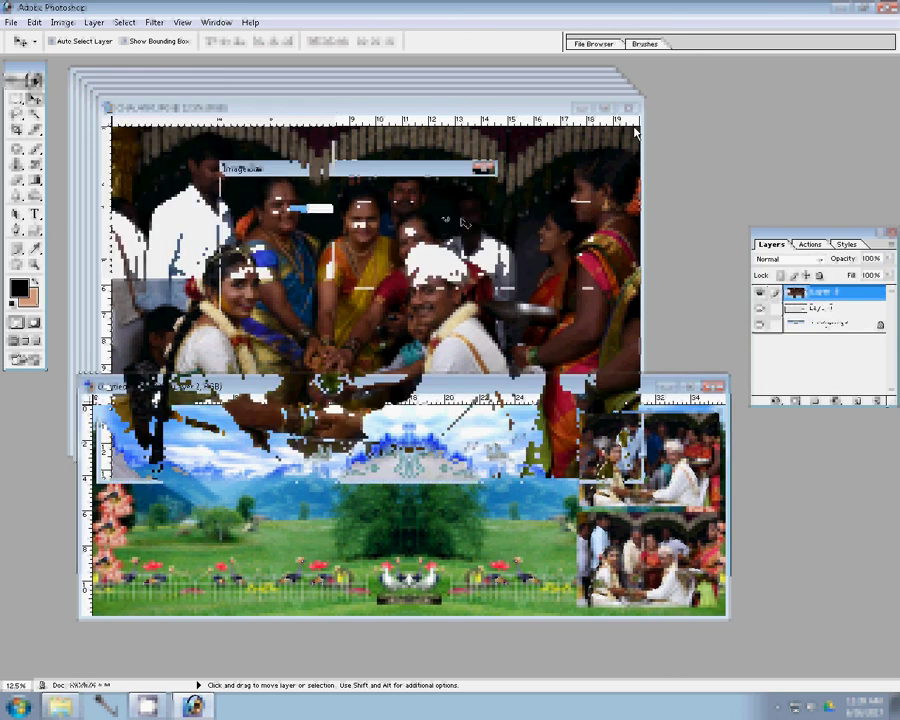
double_click(293, 277)
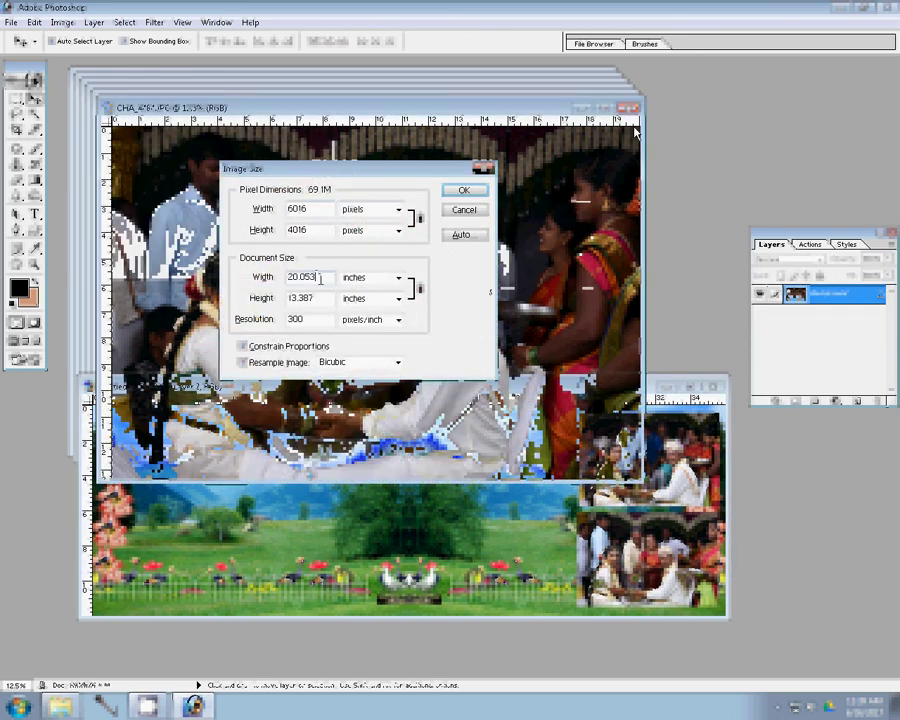
text(30)
click(478, 191)
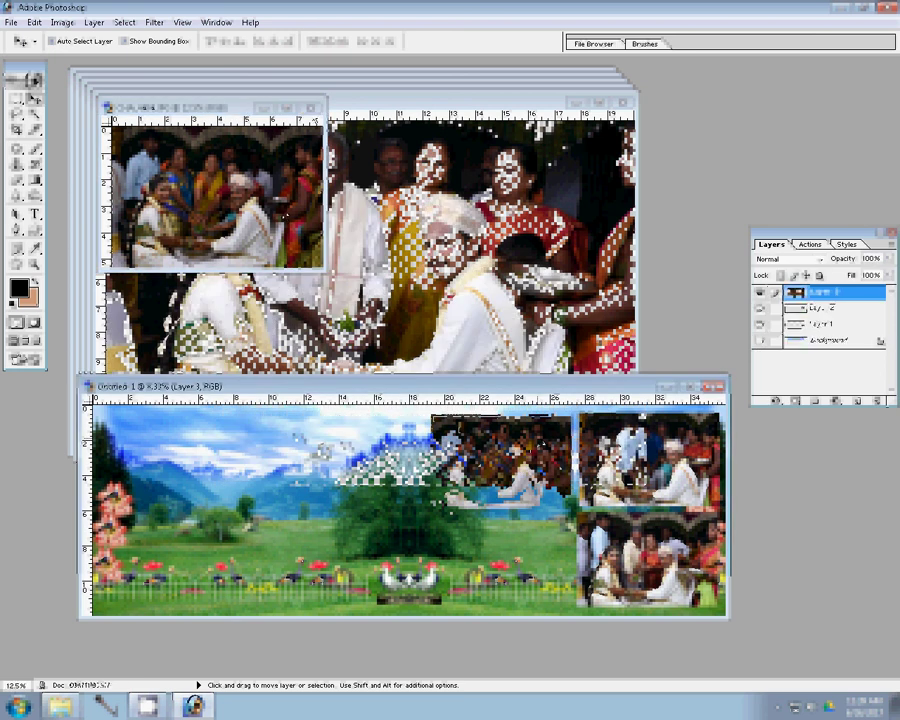
Close CHA_4484 unsaved, resize CHA_4482 to 8 inches wide, and place it to complete the two-by-two grid.
click(448, 307)
key(ctrl+w)
click(475, 271)
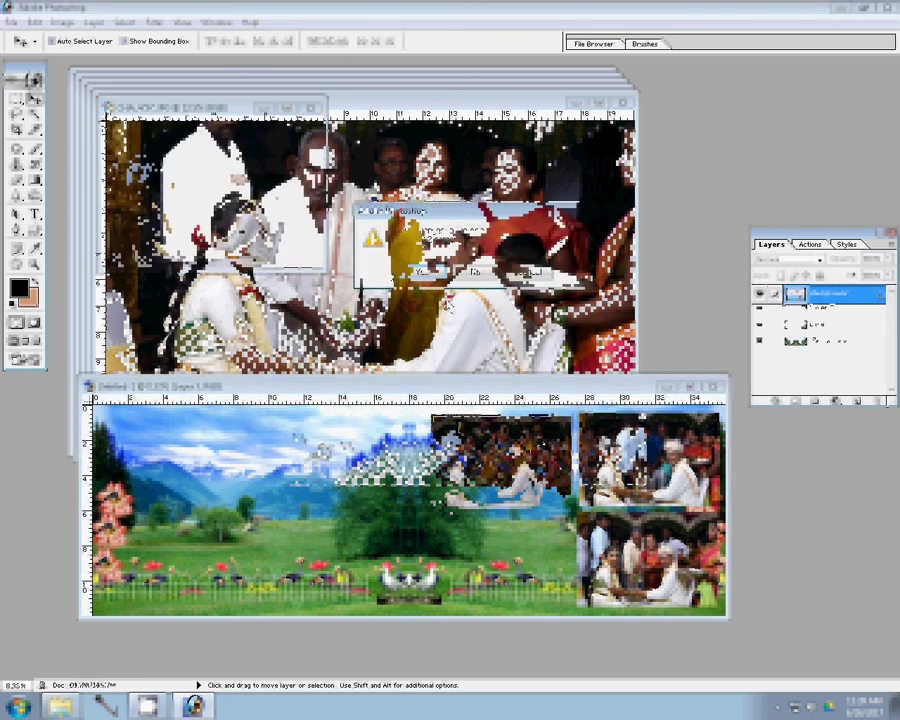
key(ctrl+alt+i)
text(8)
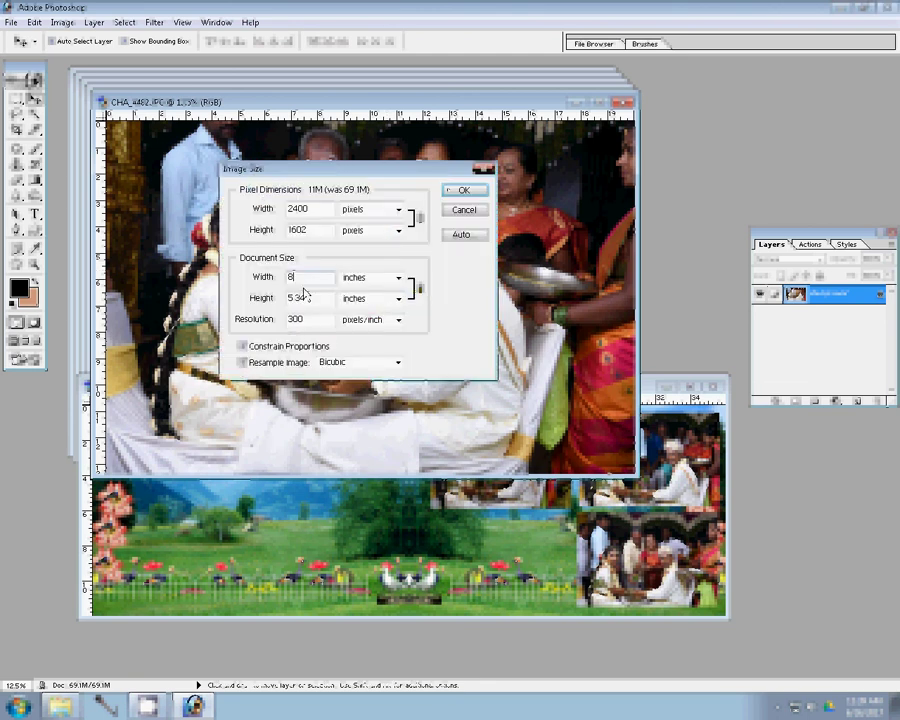
click(450, 191)
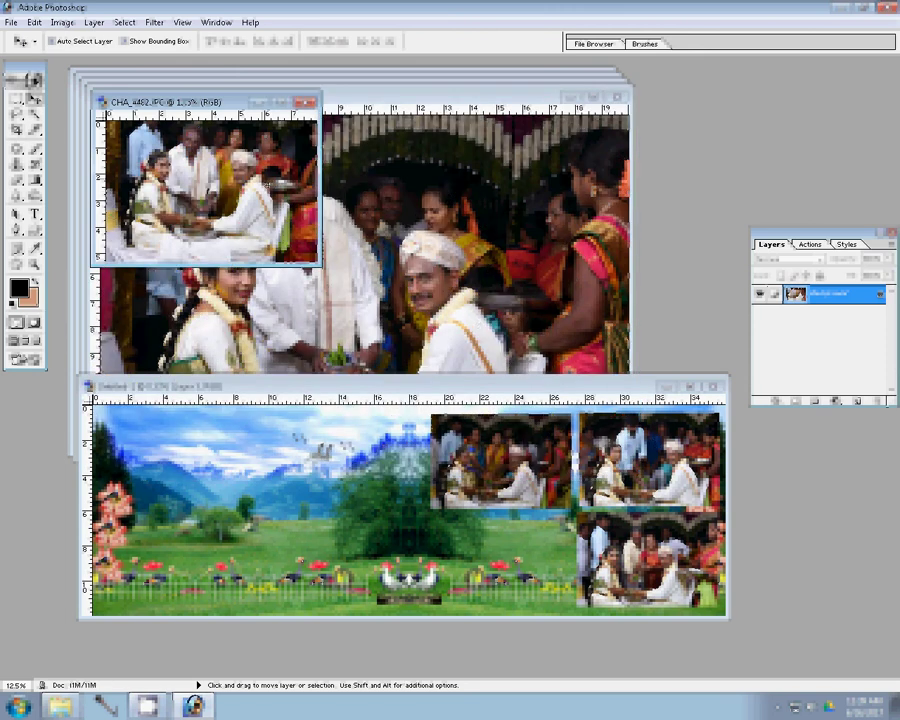
drag(477, 323, 573, 549)
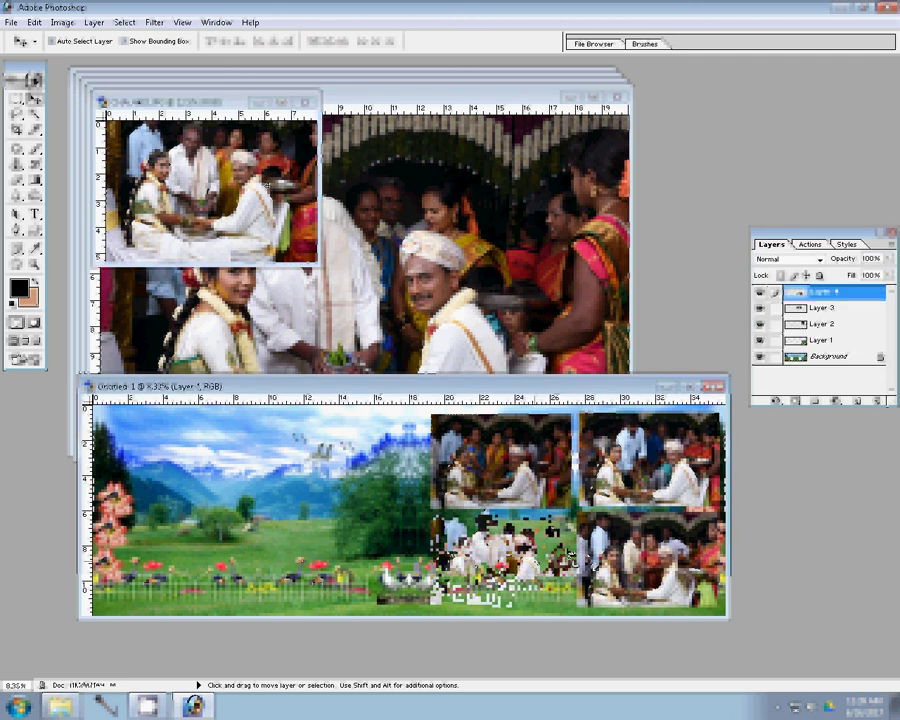
Close CHA_4482 without saving and resize CHA_4481 in Image Size.
click(305, 102)
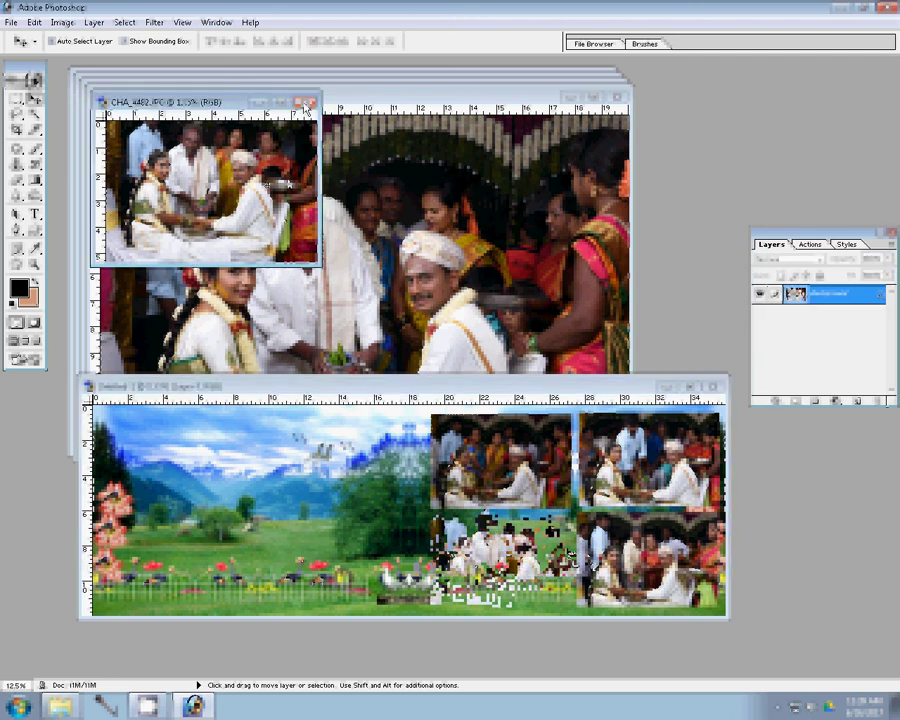
click(475, 271)
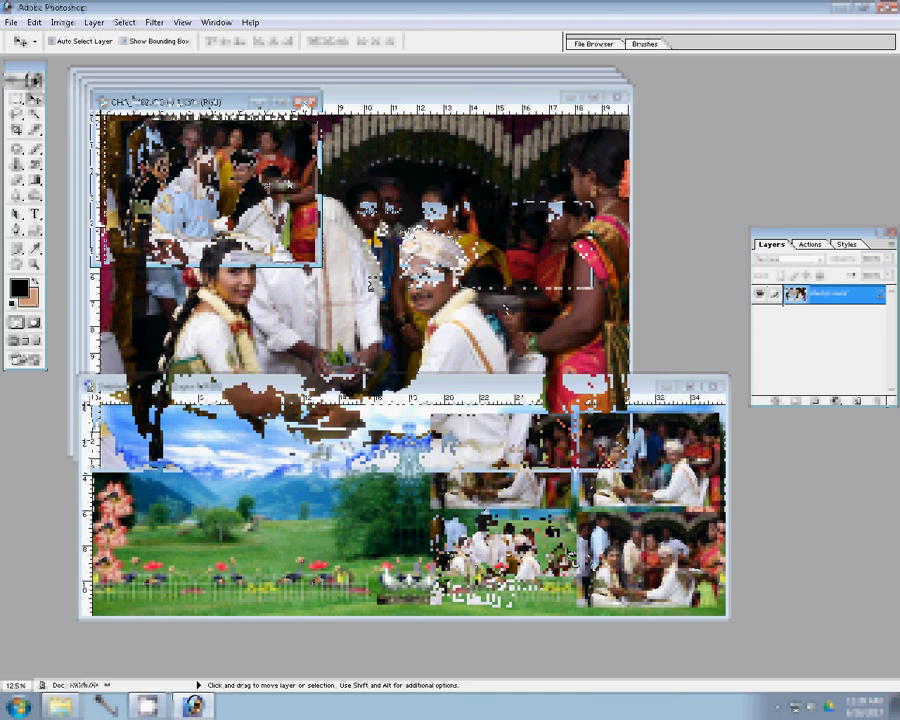
key(ctrl+alt+i)
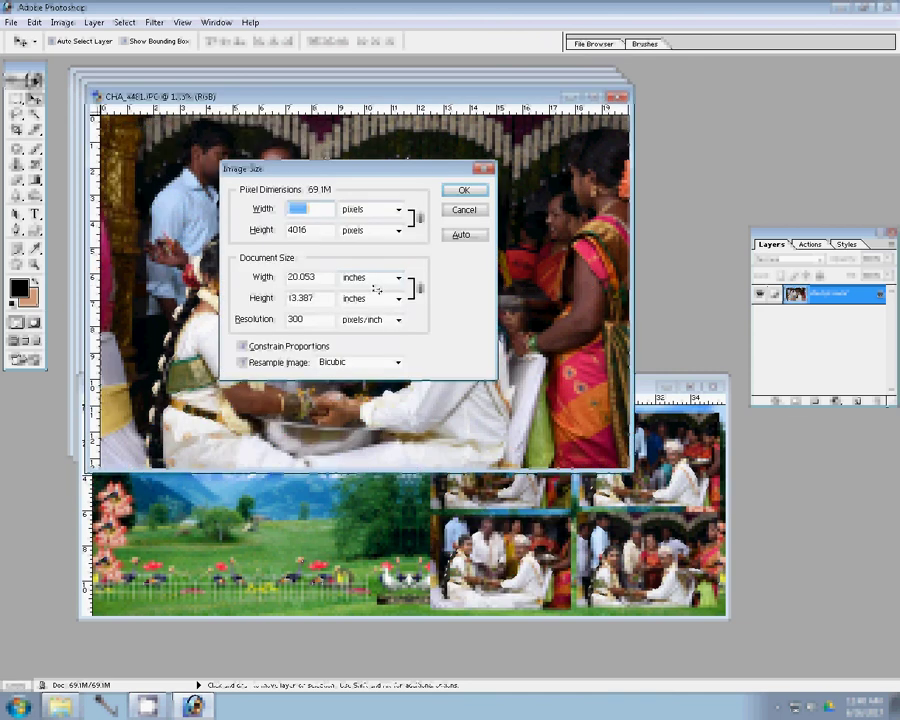
key(Tab)
key(Tab)
click(451, 190)
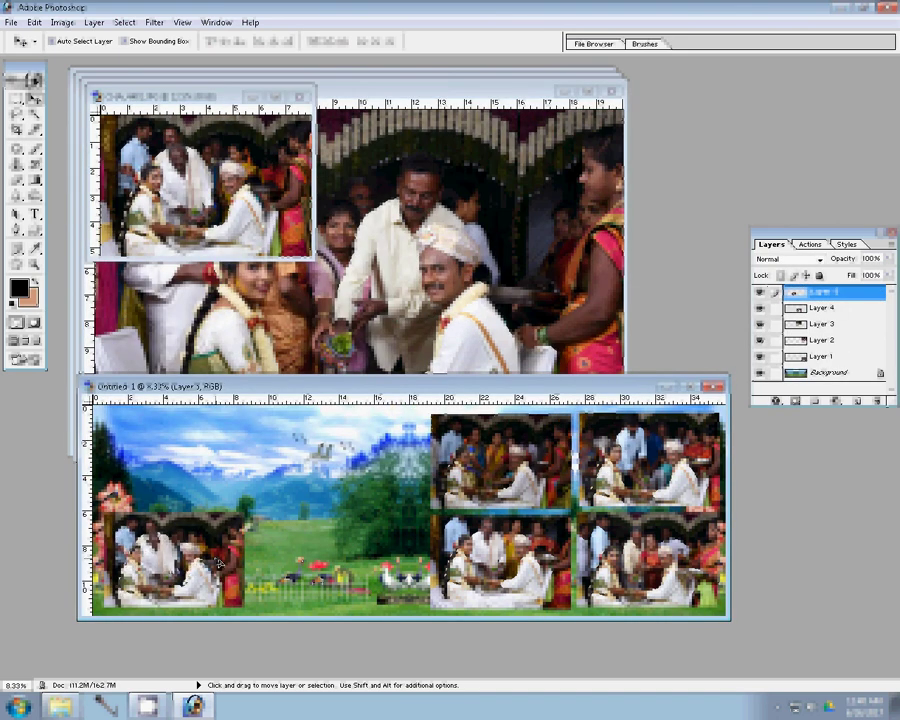
Close CHA_4481 unsaved, resize the next photo's document width, and close its source window.
click(300, 96)
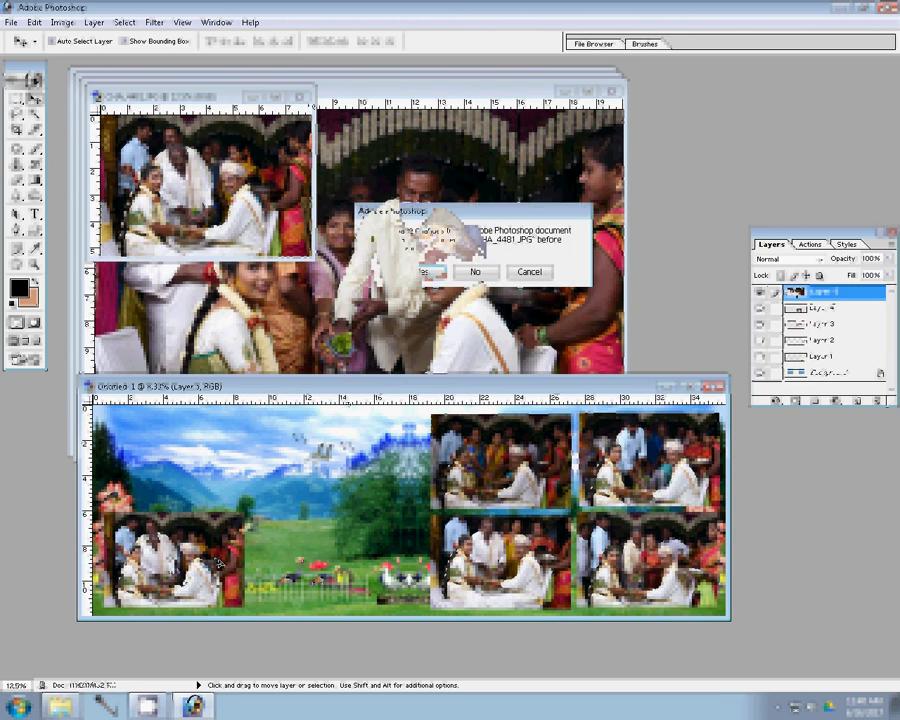
click(476, 272)
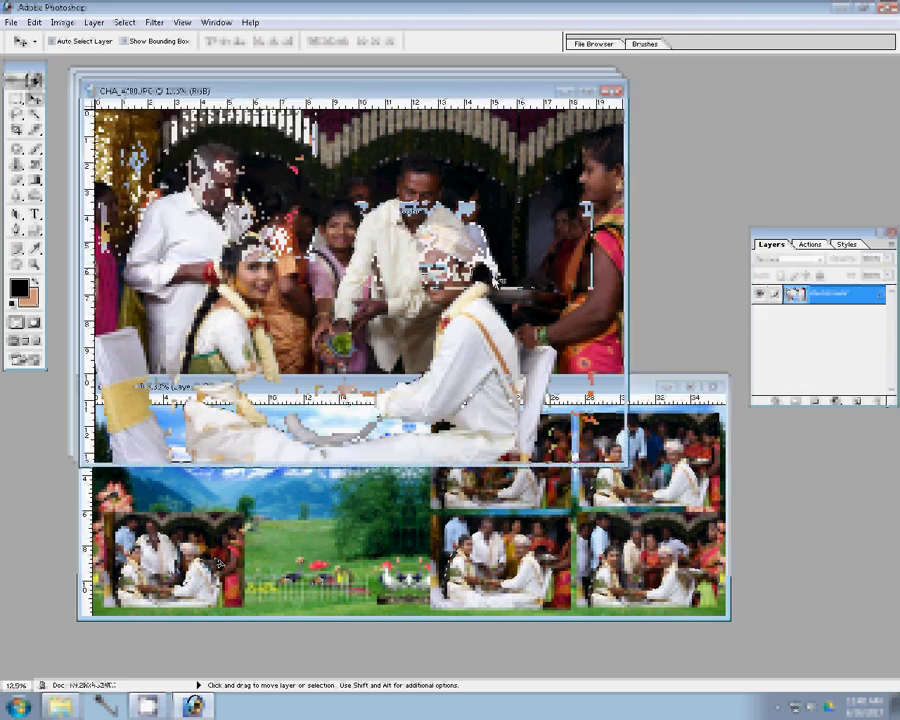
key(ctrl+alt+i)
click(303, 277)
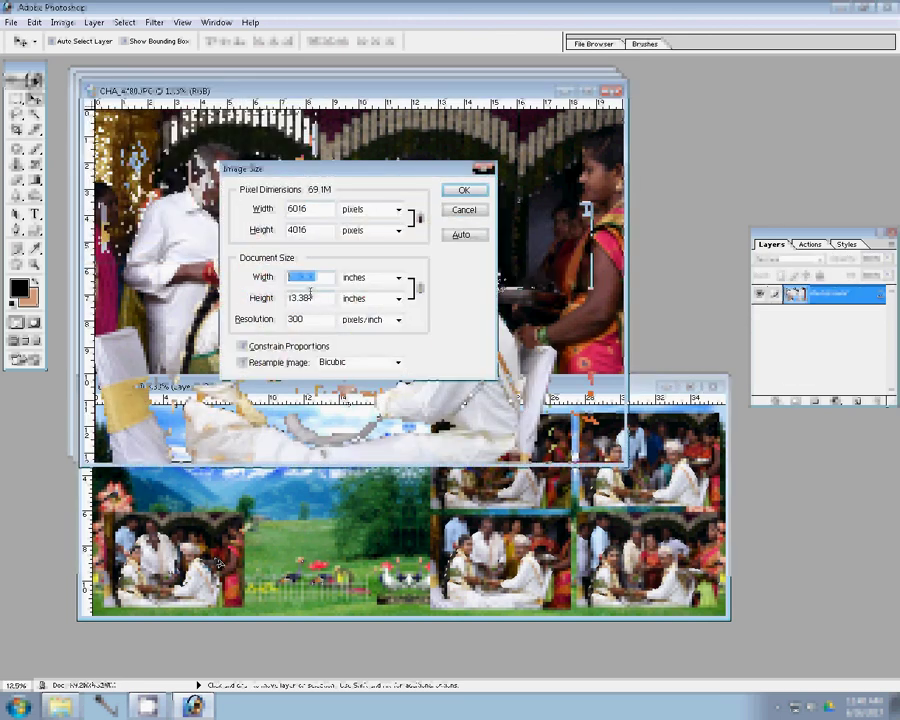
click(462, 191)
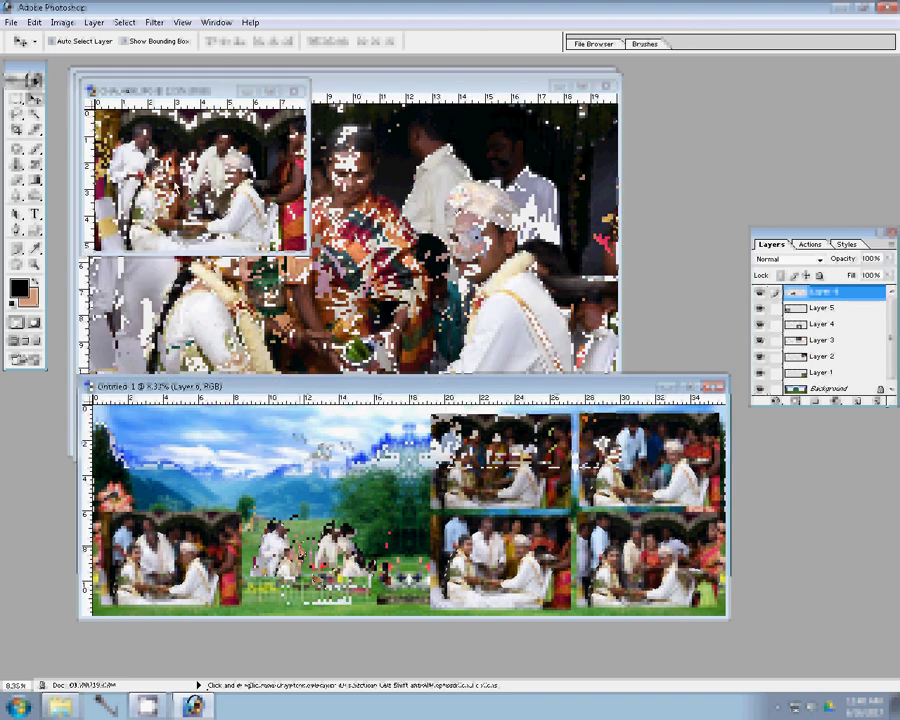
click(296, 90)
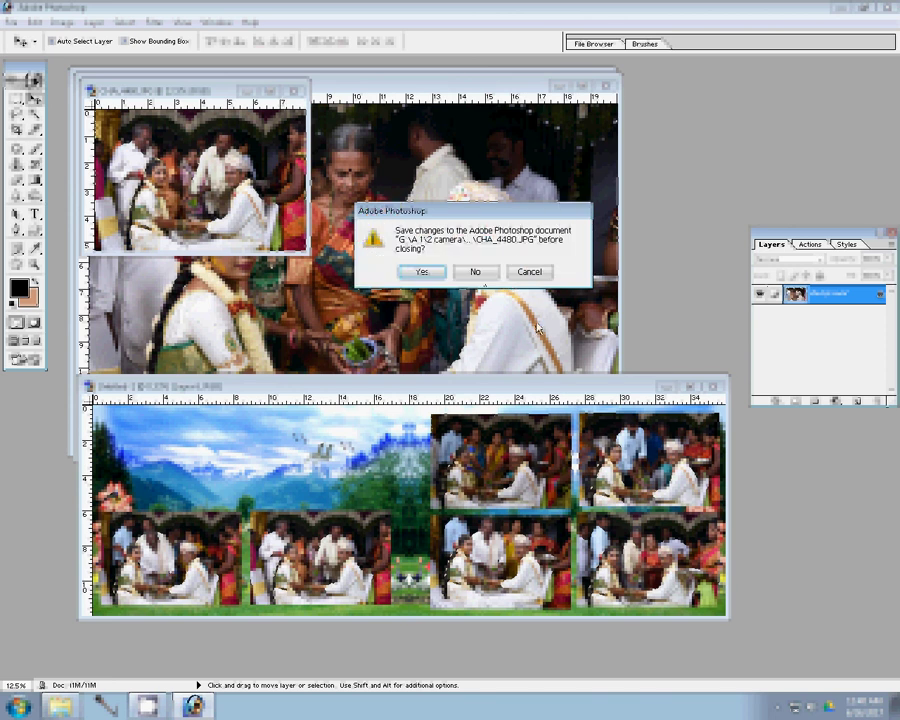
Discard the previous photo, resize the next one to 20 inches wide, and place it top-left.
key(n)
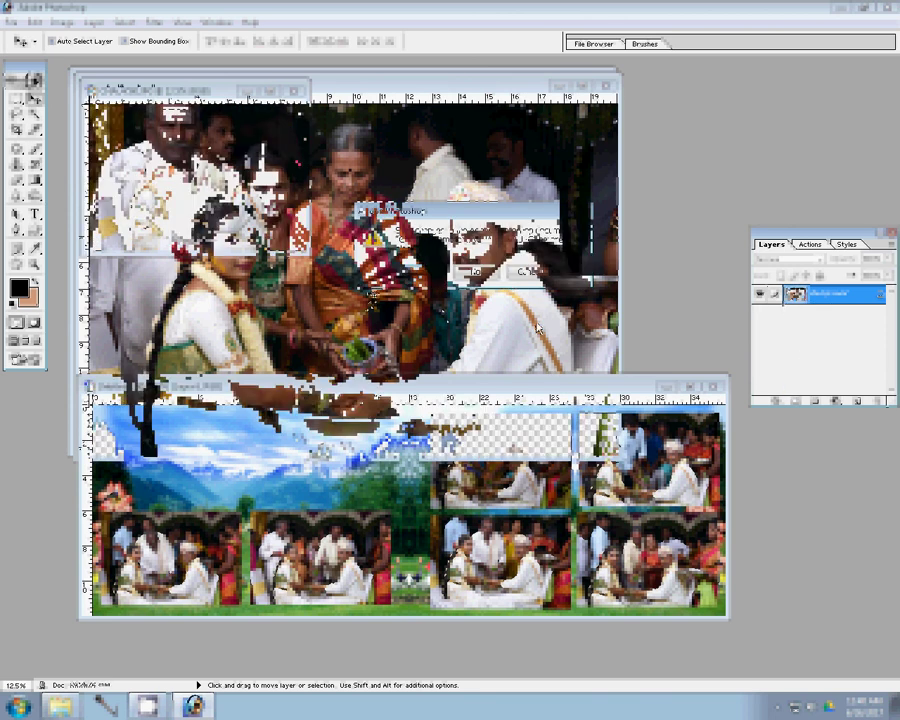
key(ctrl+alt+i)
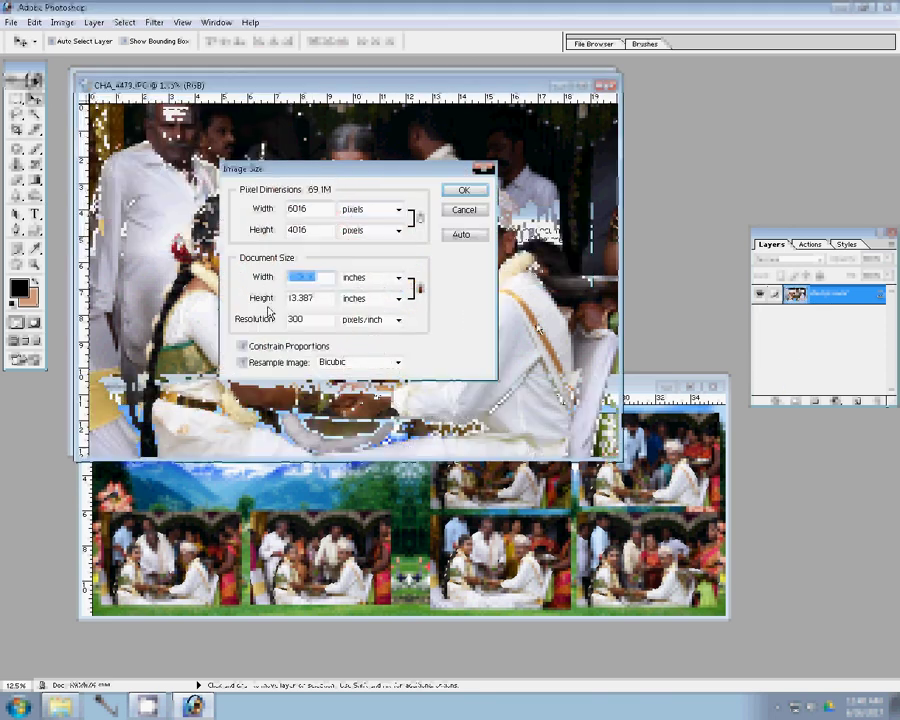
text(20)
click(463, 190)
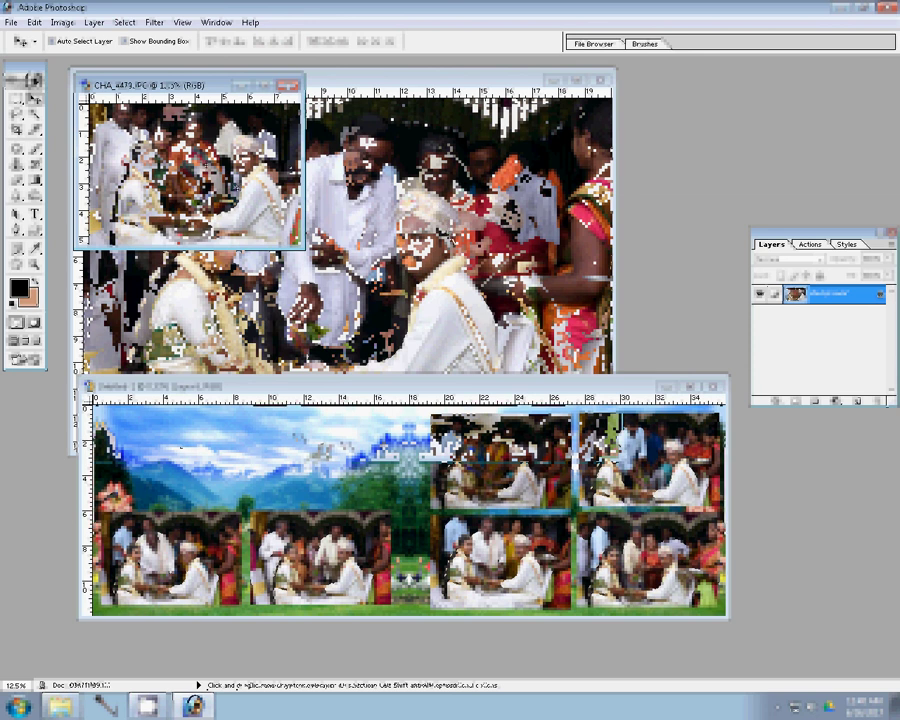
mouse_move(181, 447)
mouse_down()
mouse_move(188, 458)
mouse_move(180, 458)
mouse_up()
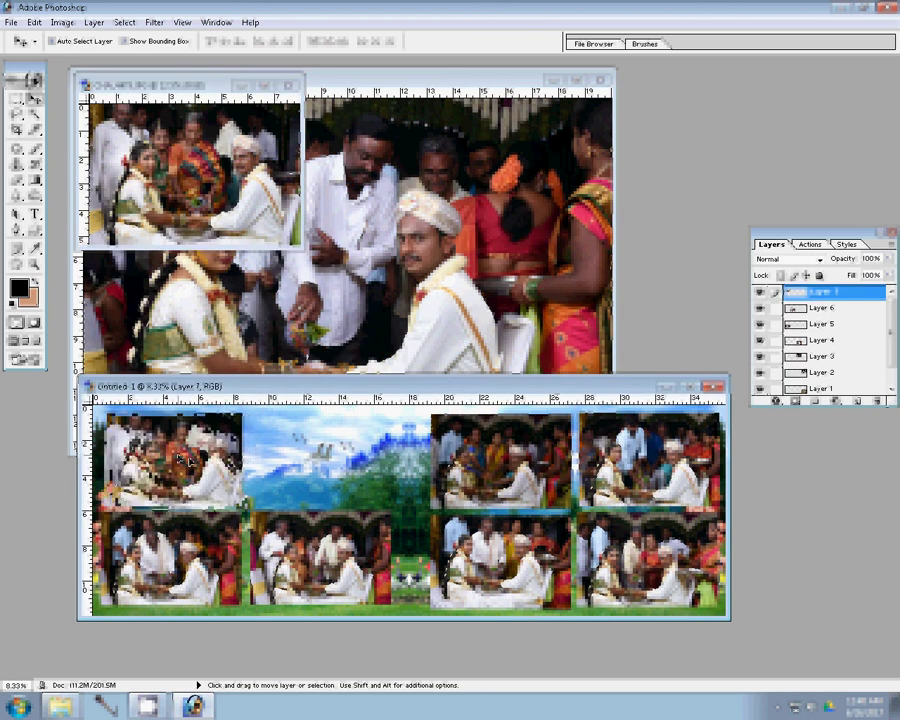
Close that source photo unsaved and resize the final photo to 8 inches wide.
click(270, 86)
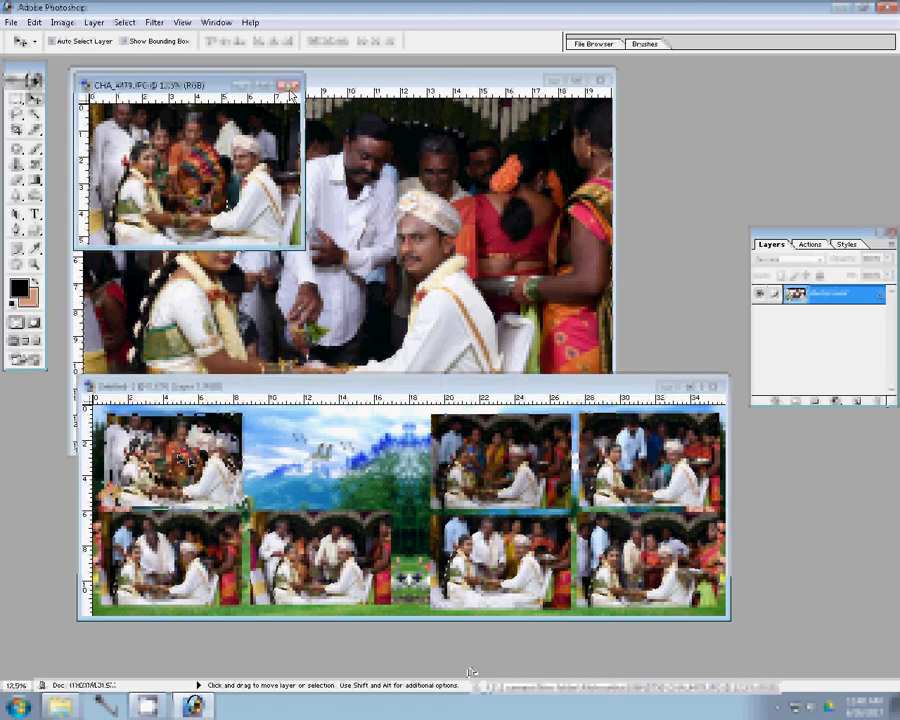
click(288, 86)
key(n)
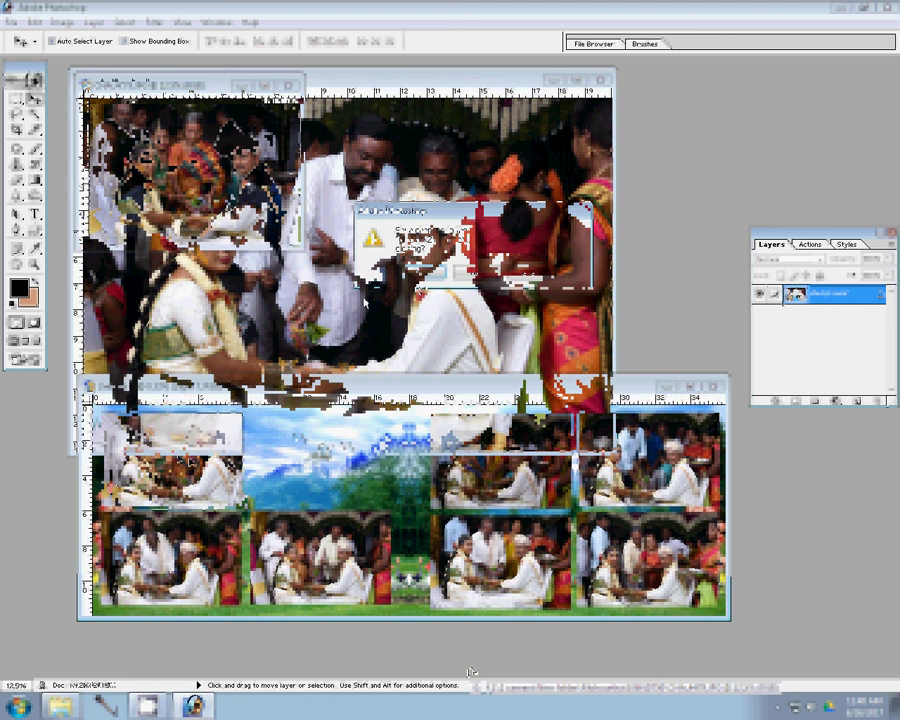
key(ctrl+alt+i)
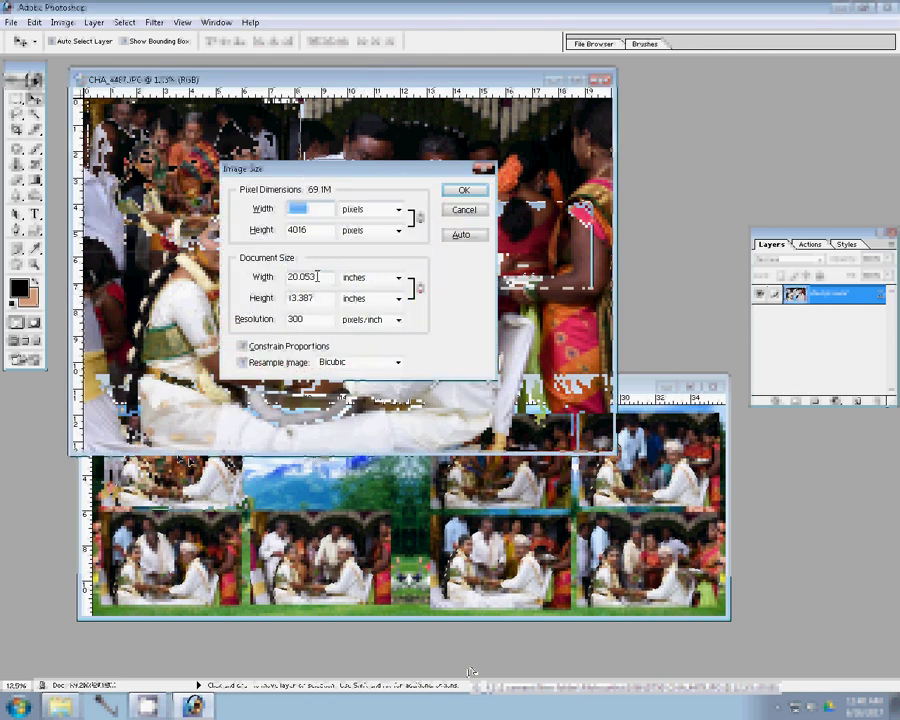
double_click(317, 277)
text(8)
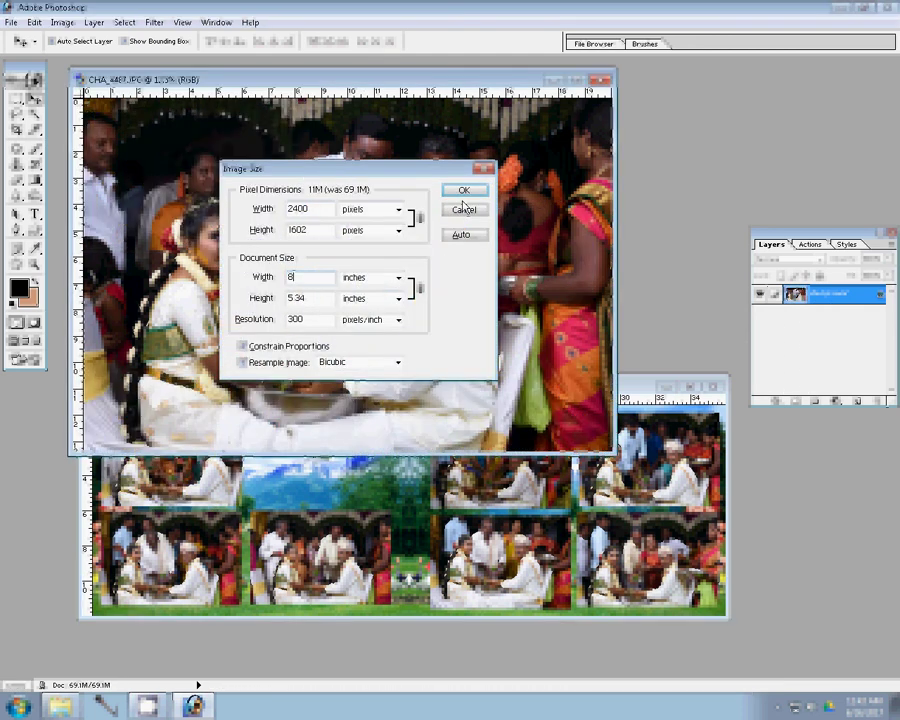
click(463, 192)
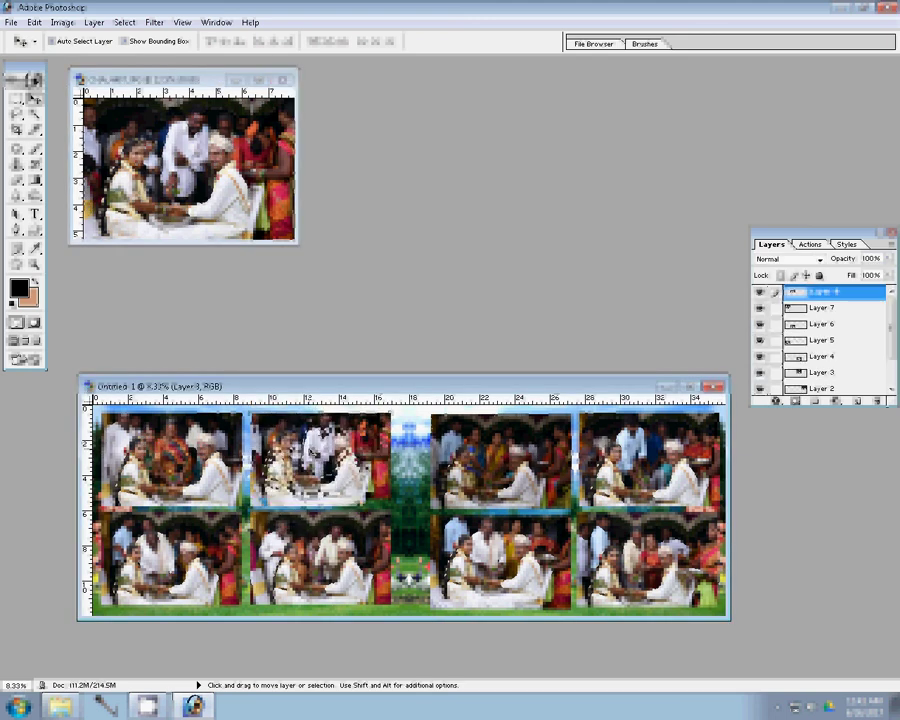
click(250, 79)
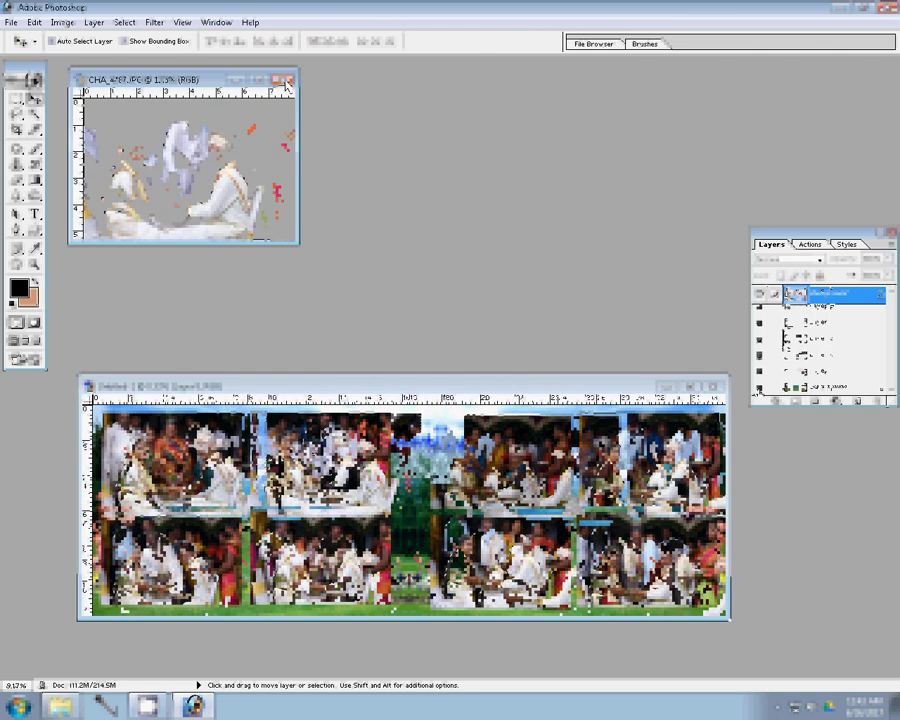
Close the last source photo window and bring up the Add Layer Style menu.
click(287, 79)
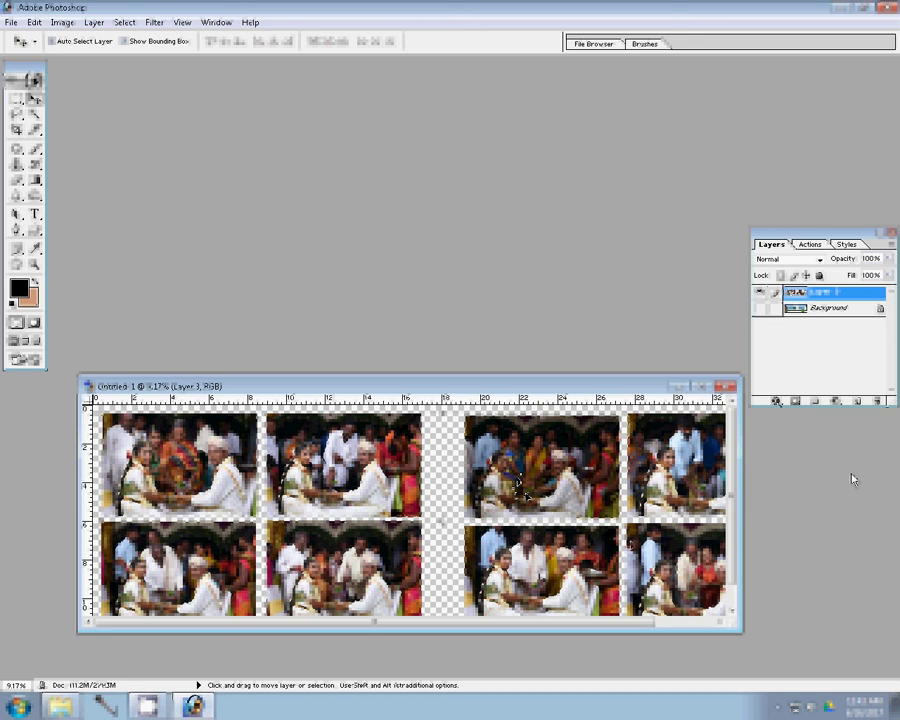
click(776, 401)
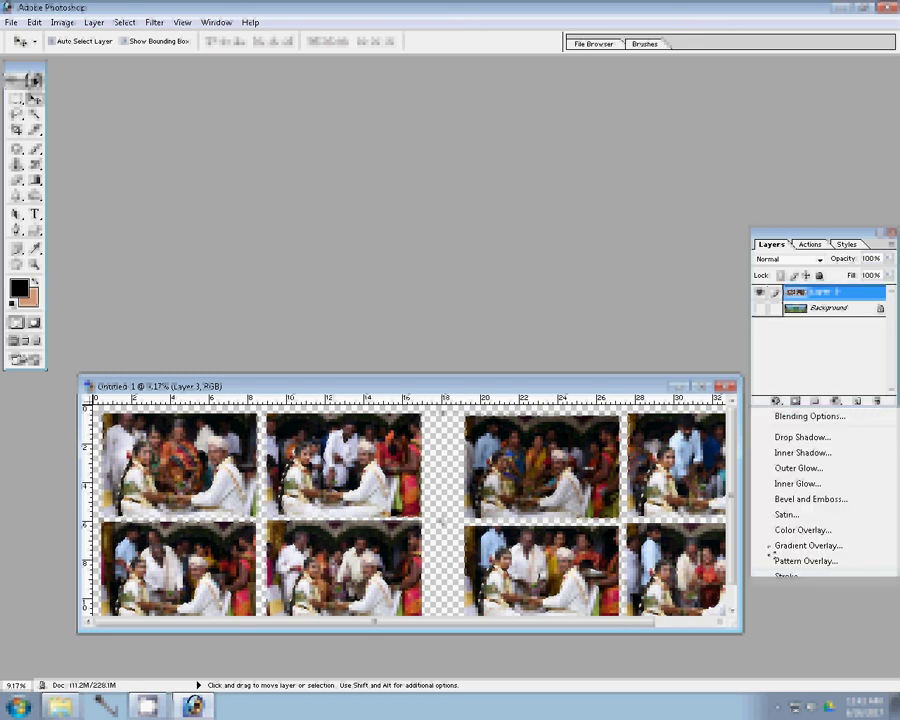
Frame the merged photo layer with a 22 px Stroke filled with the yellow-and-orange pattern.
click(790, 576)
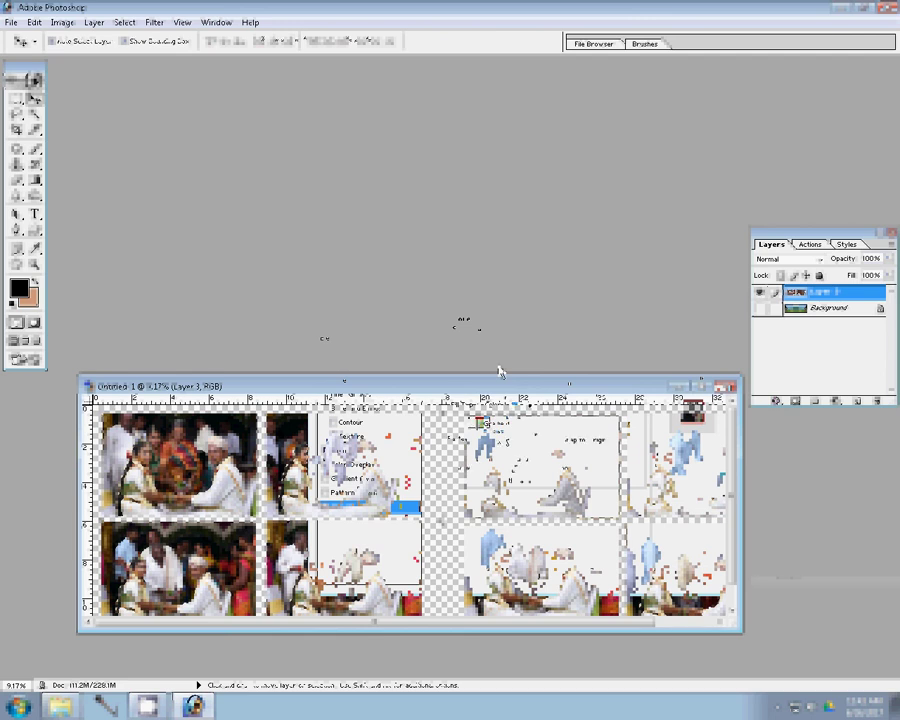
click(523, 440)
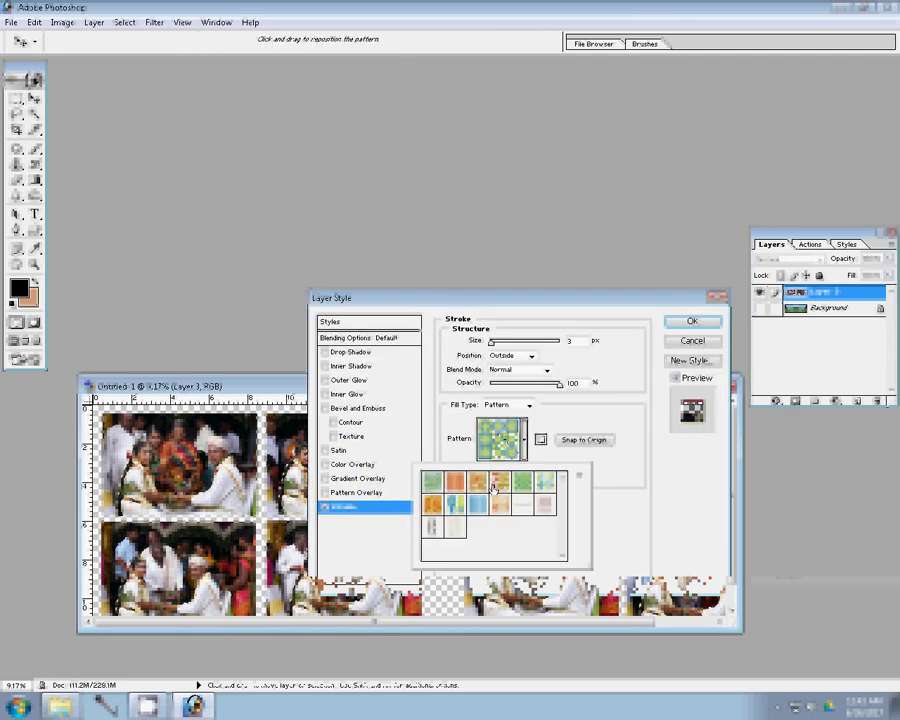
double_click(493, 488)
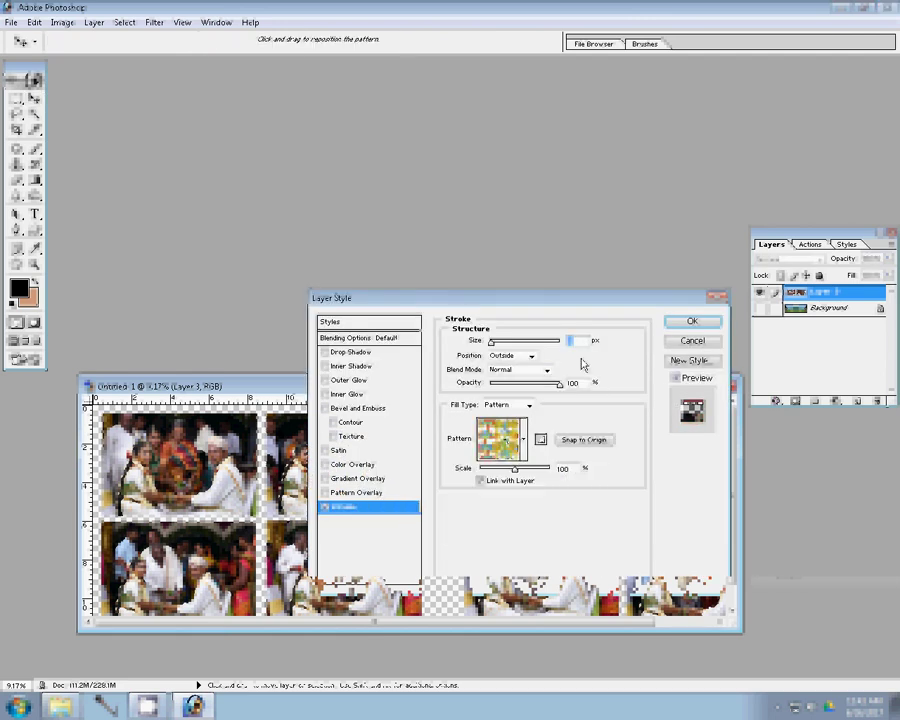
text(22)
click(677, 326)
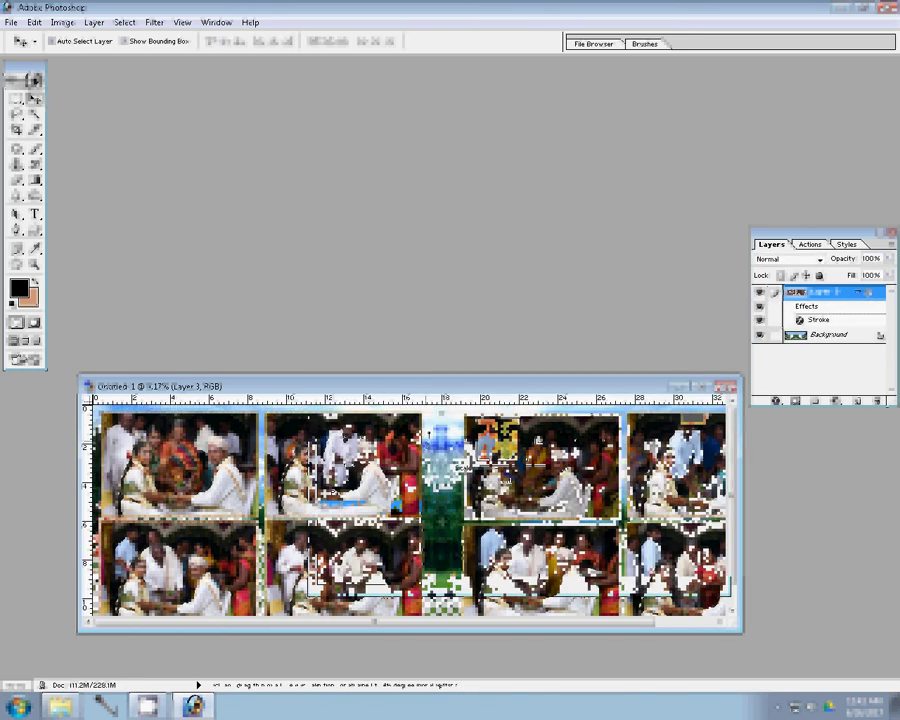
key(ctrl+shift+s)
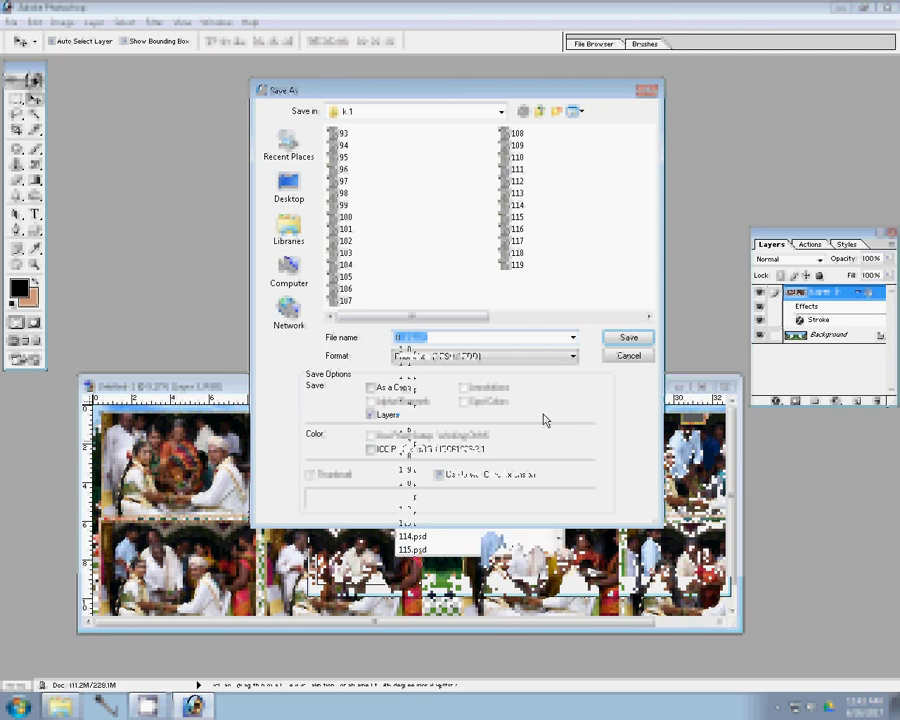
Save the album page as the Photoshop document 120.psd.
text(120)
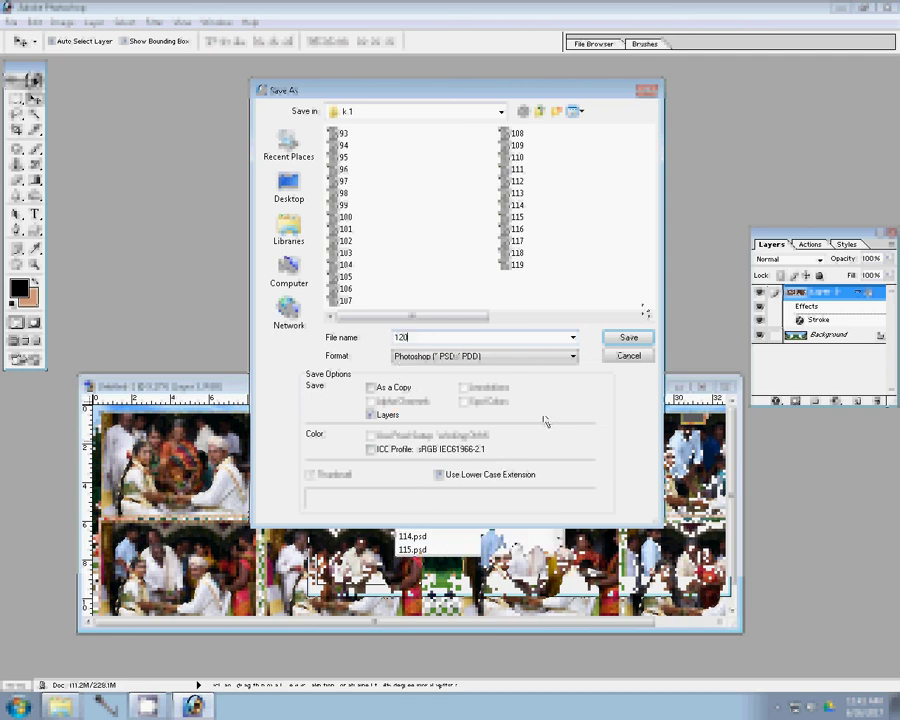
click(646, 338)
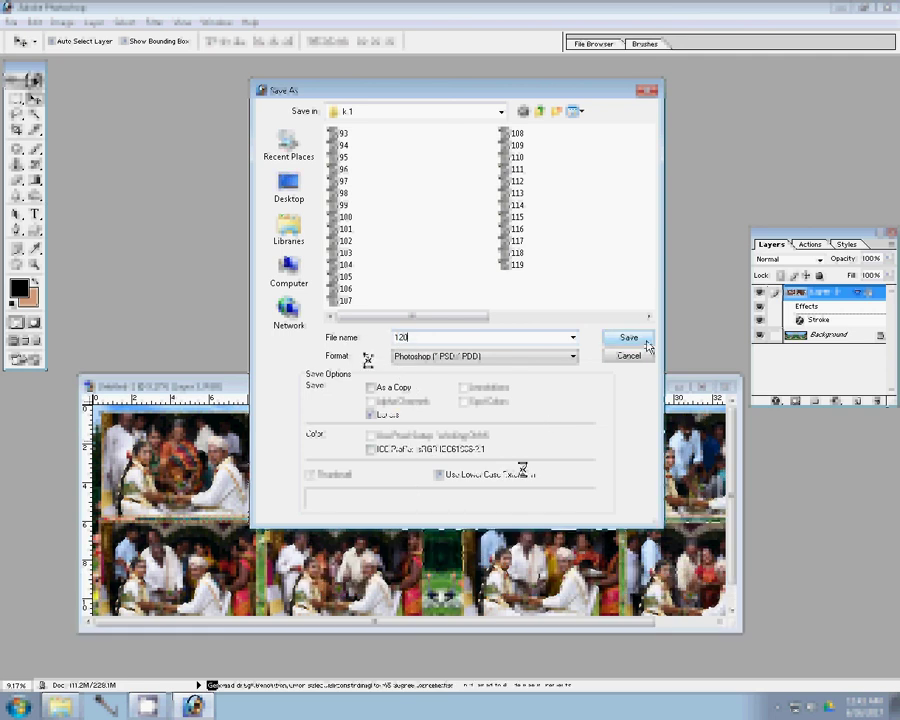